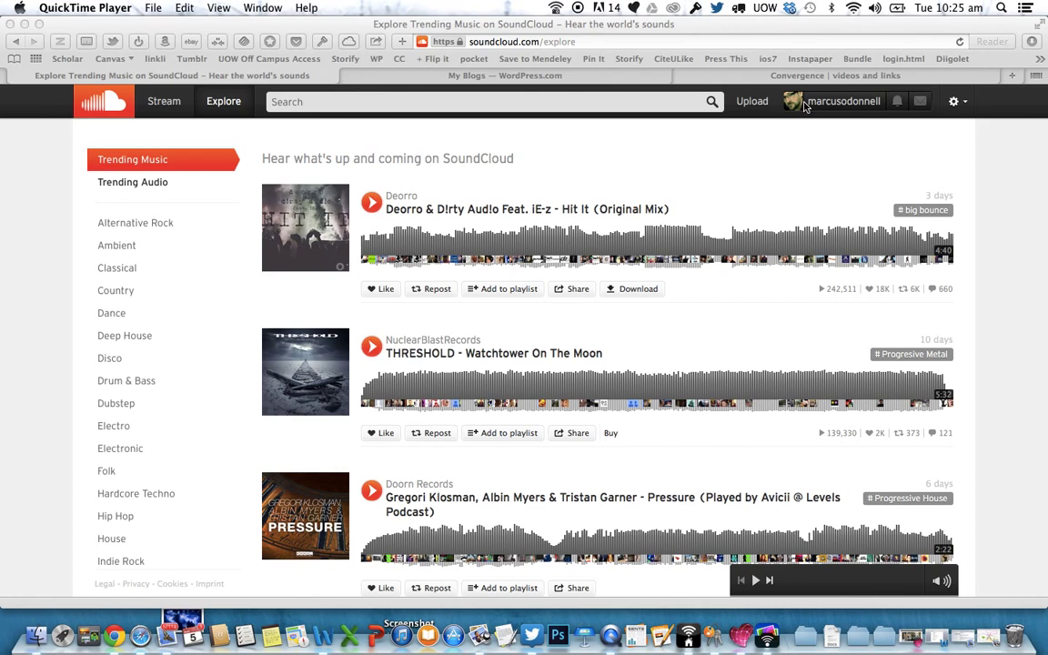
- Upload New Project 1.m4a from the Downloads folder as a new SoundCloud track
left_click(749, 104)
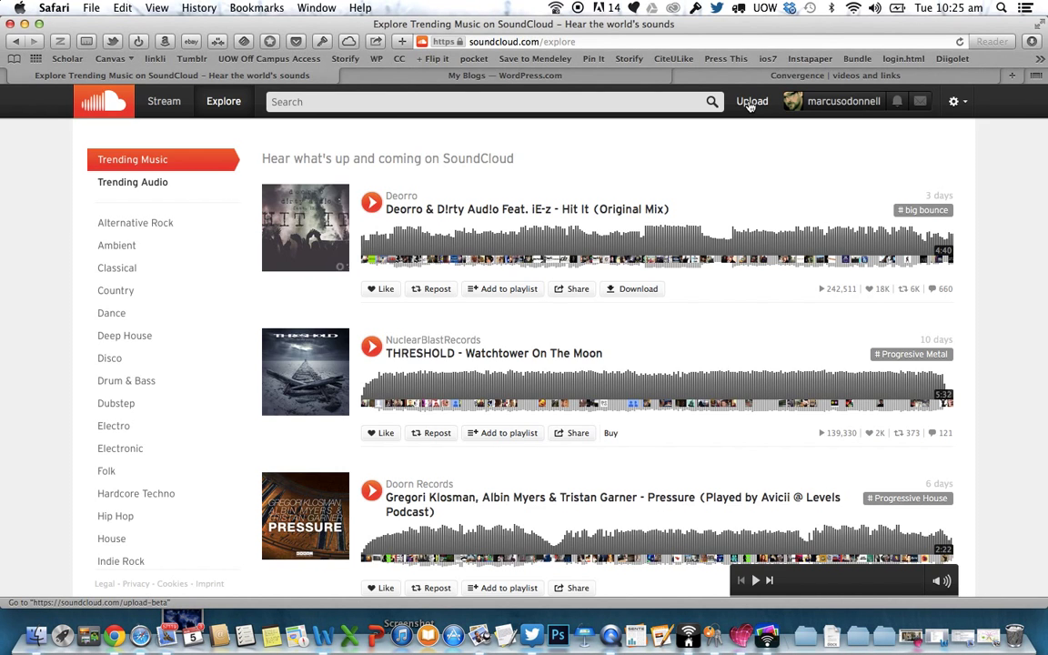
left_click(750, 104)
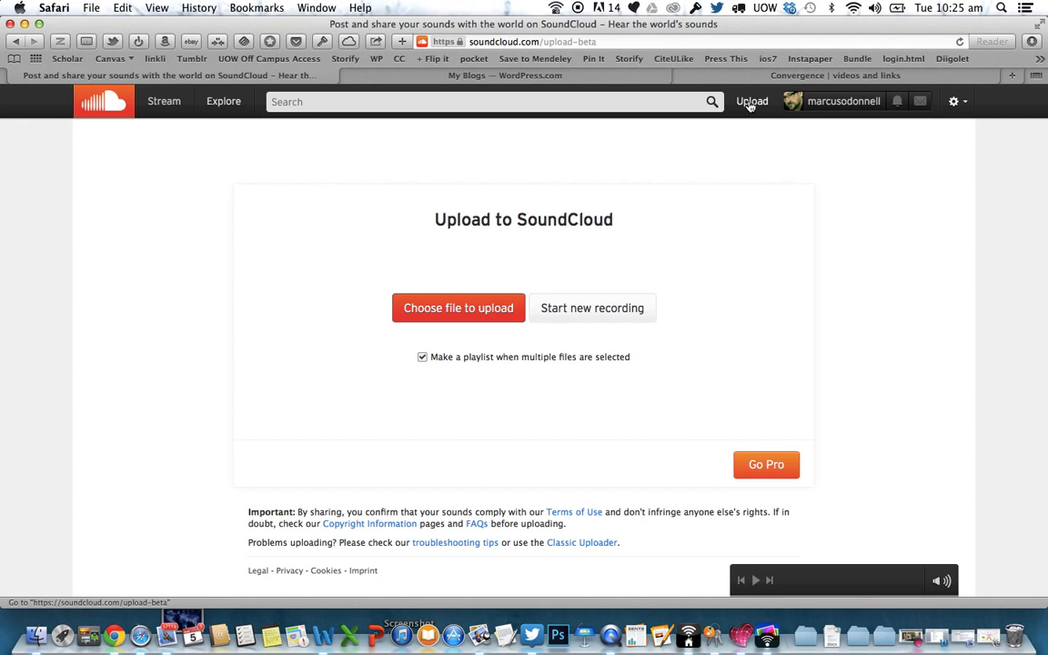
left_click(469, 310)
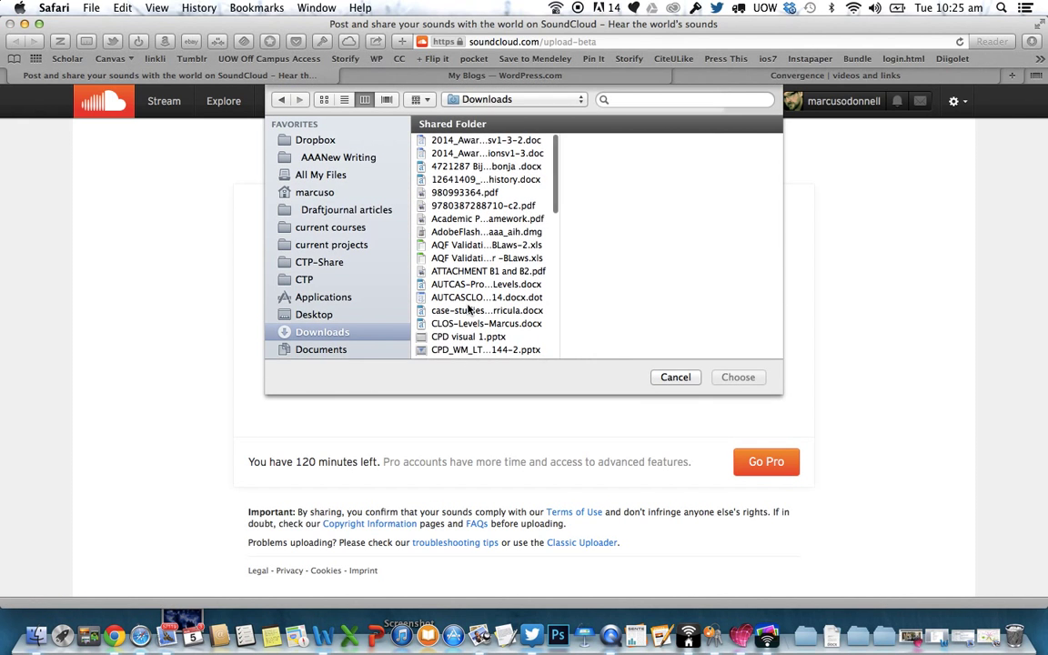
scroll(469, 310, "down", 3)
scroll(469, 310, "down", 2)
scroll(469, 310, "down", 2)
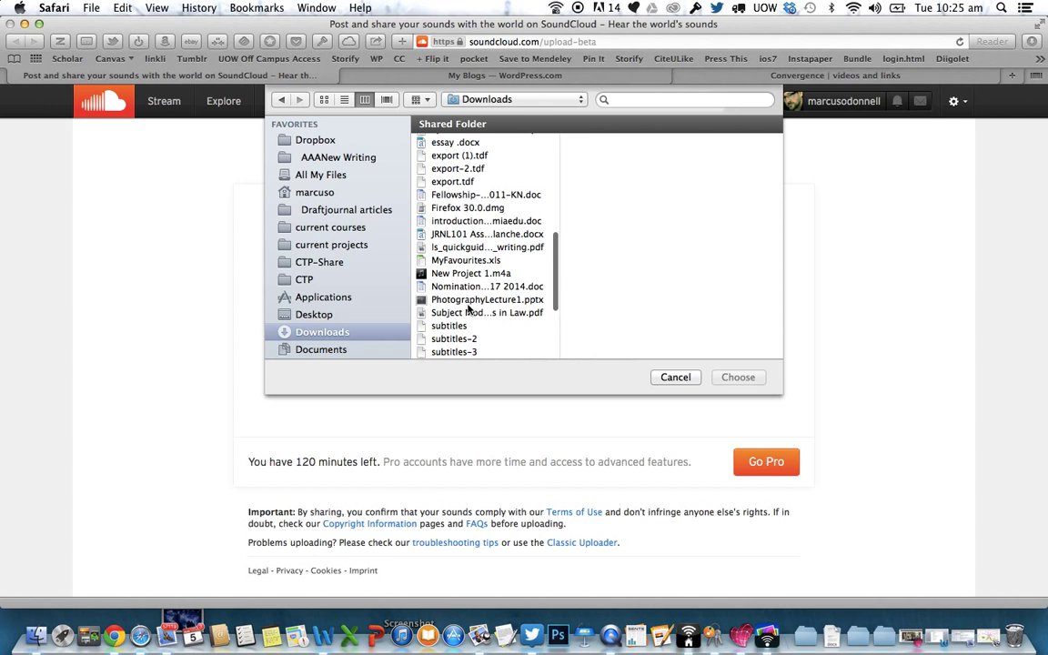
double_click(471, 273)
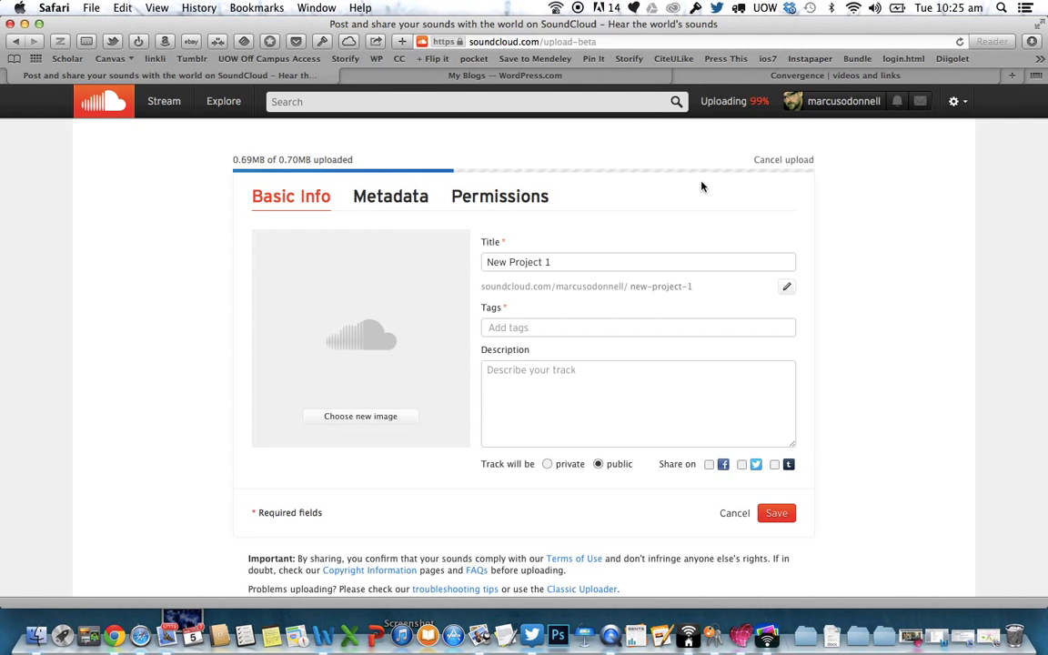
- Replace the track title with 'Platform'
left_click(569, 264)
left_click_drag(569, 264, 467, 266)
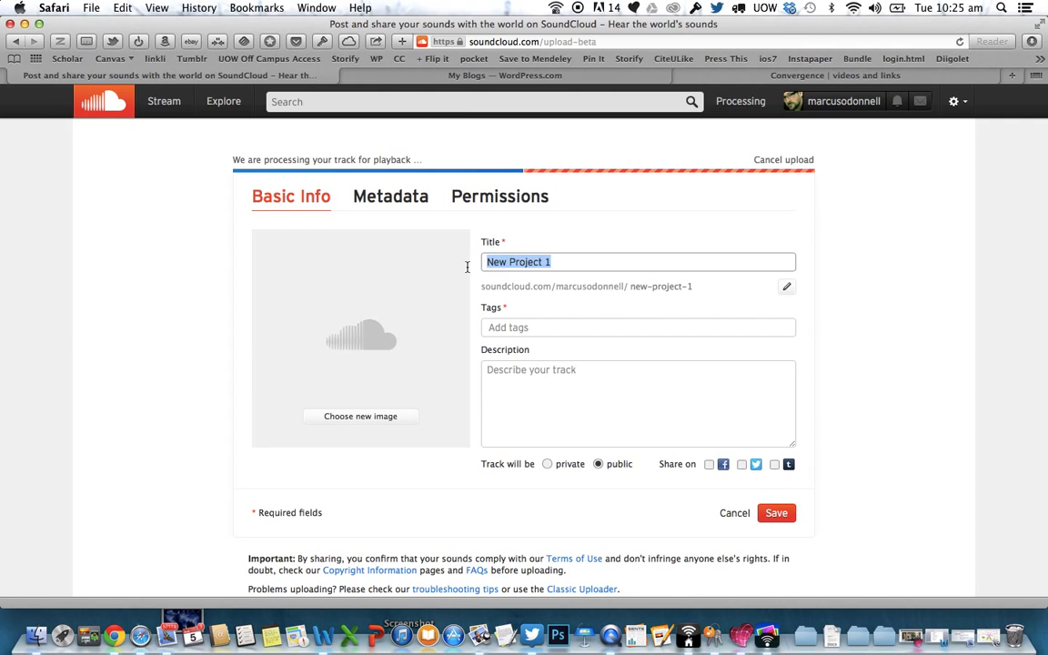
type("Platform")
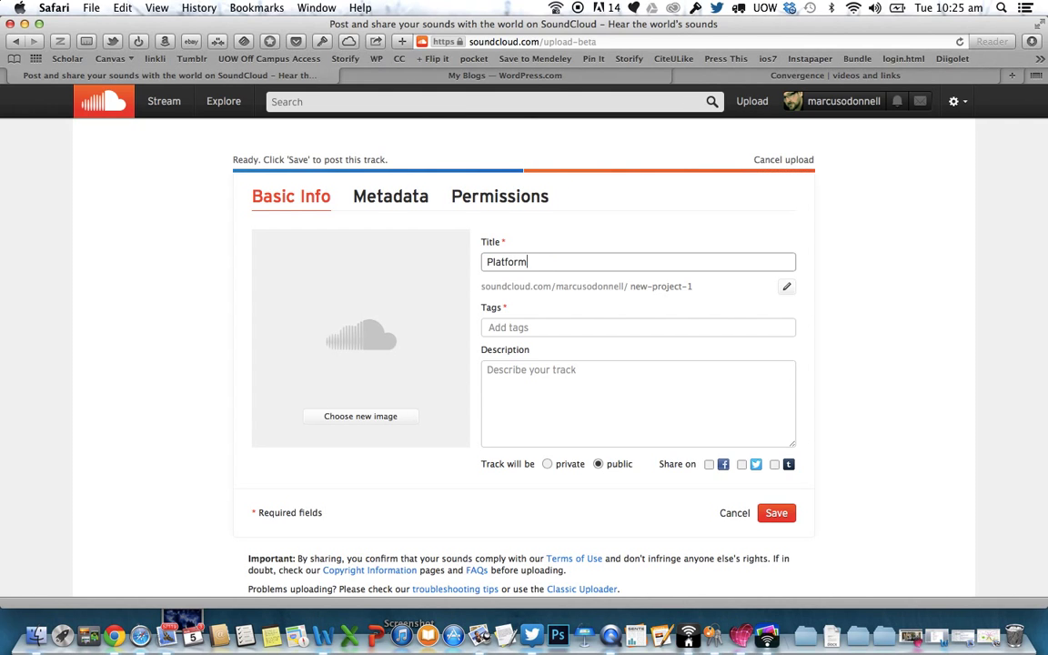
- Add the tag 'train' to the track
left_click(492, 327)
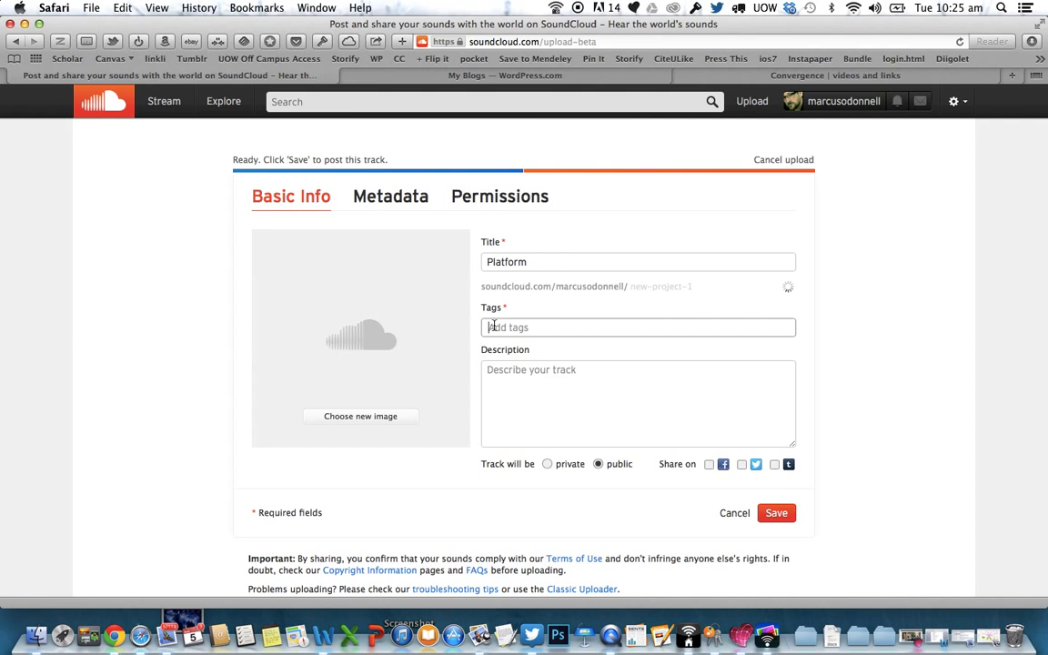
type("tr")
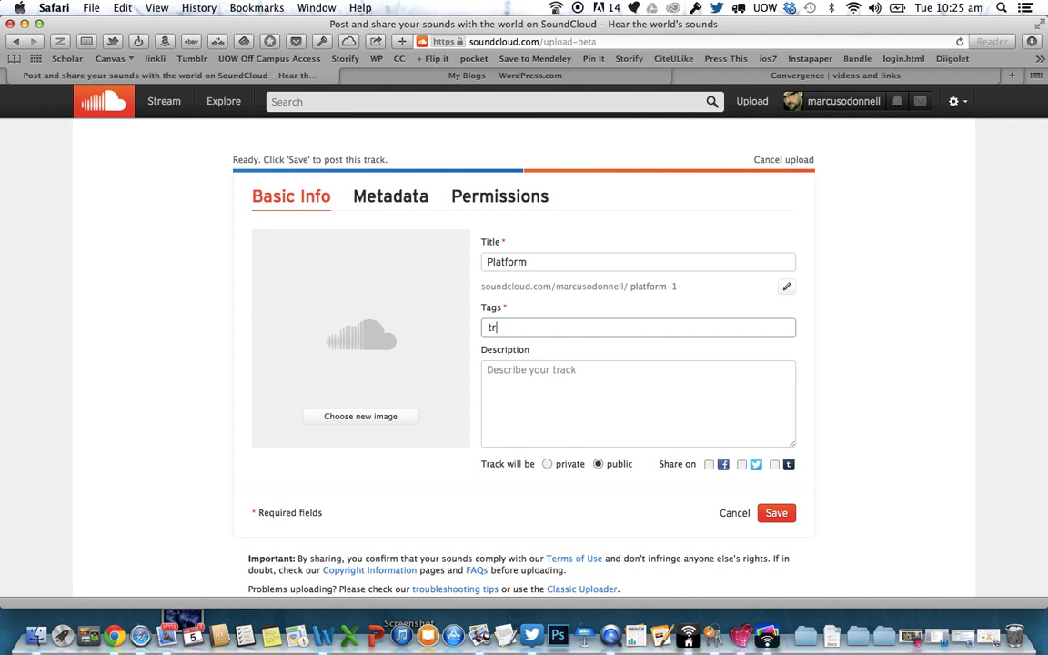
type("ai")
type("n")
key("Return")
- Set IMG_1875.JPG from Pictures > iPhone > Camera Roll as the Platform track artwork
left_click(357, 419)
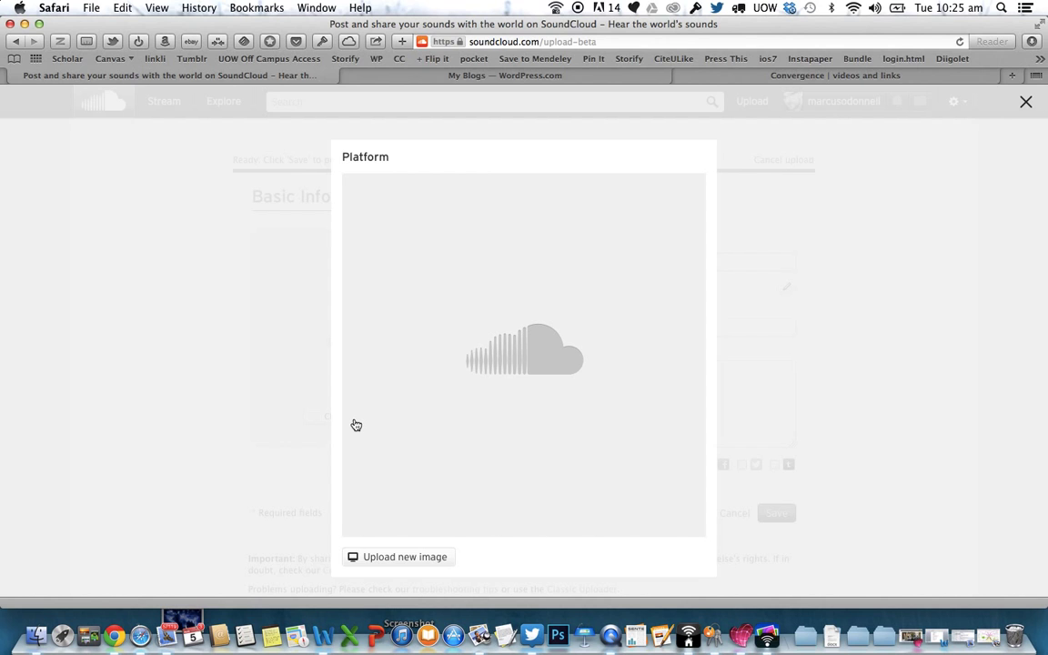
left_click(401, 563)
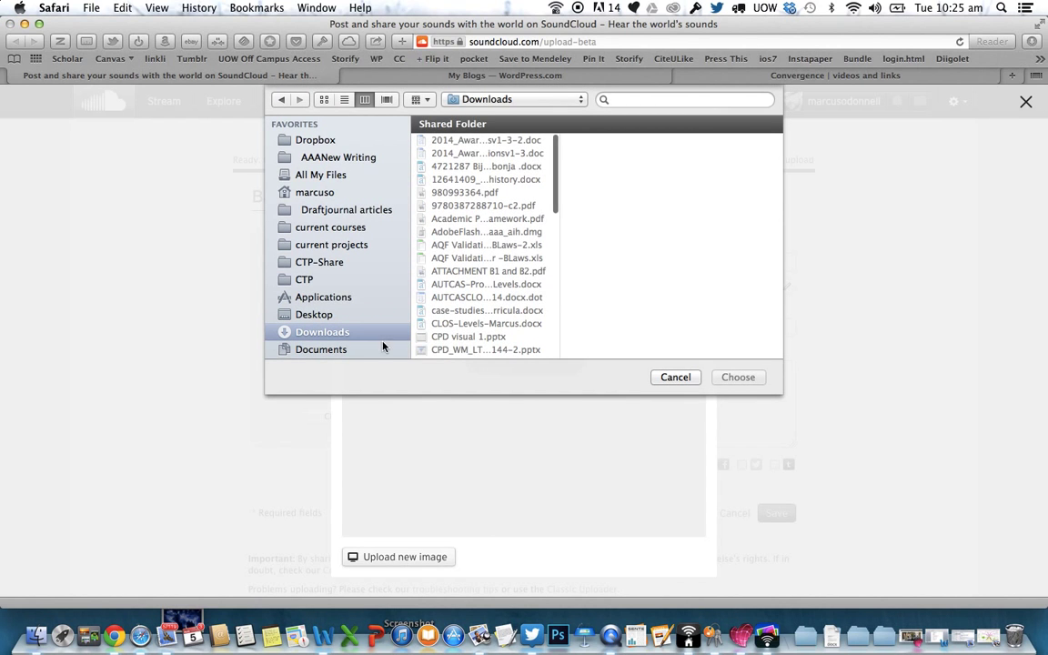
scroll(355, 331, "down", 3)
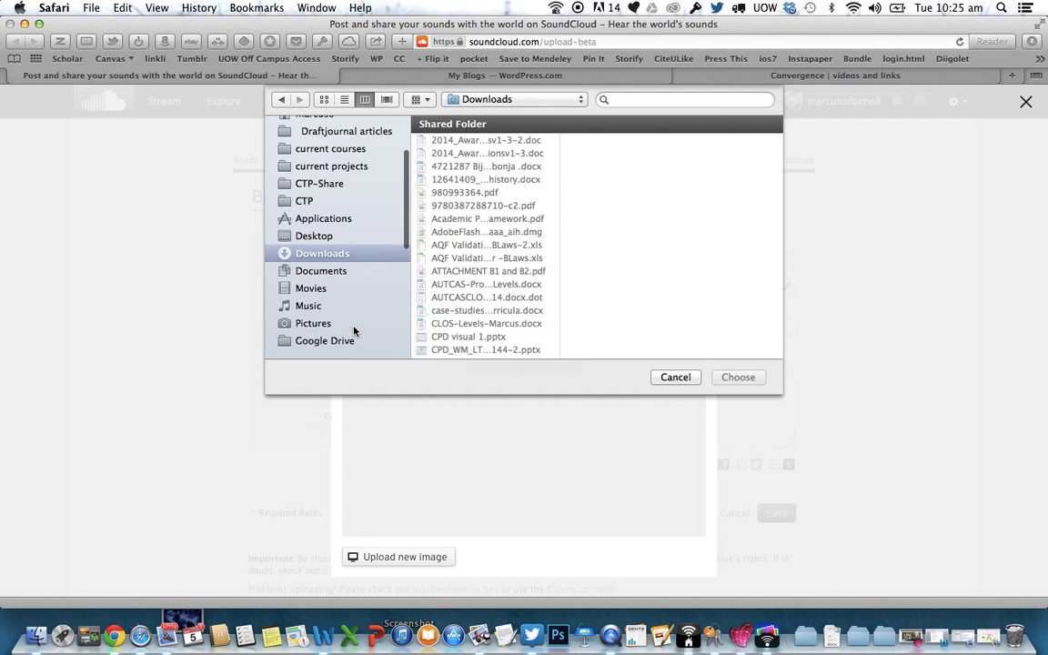
left_click(351, 326)
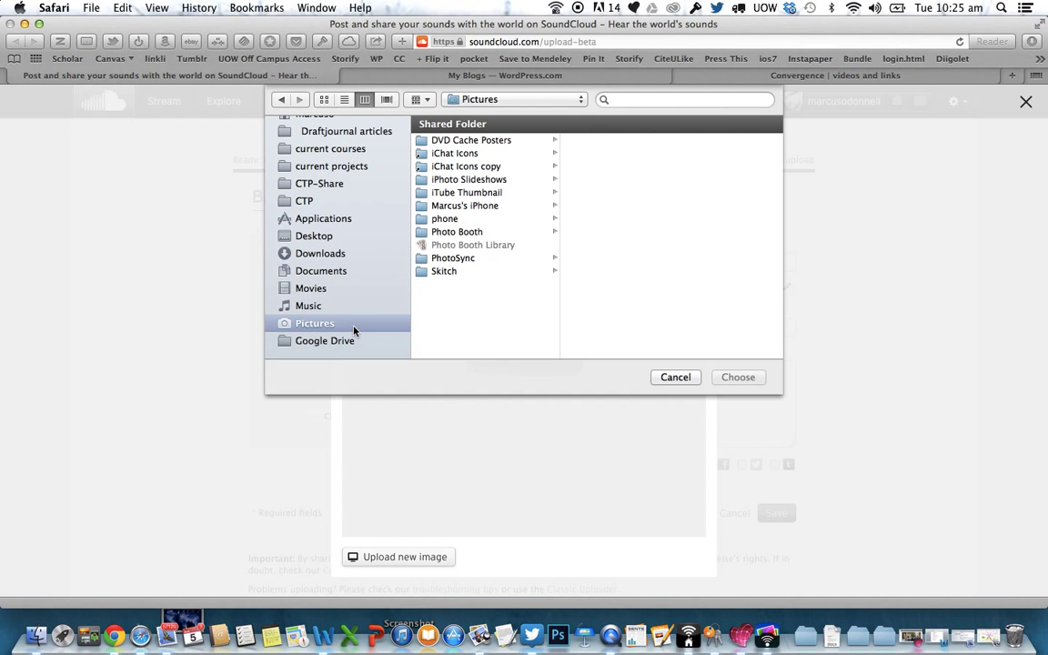
left_click(470, 210)
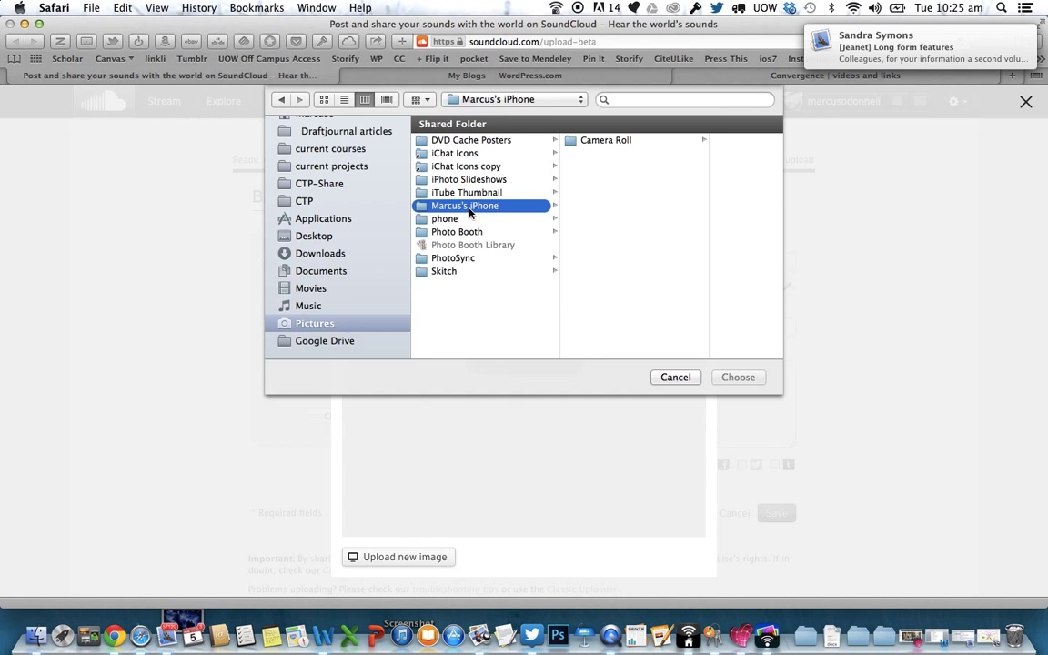
left_click(568, 140)
left_click(700, 141)
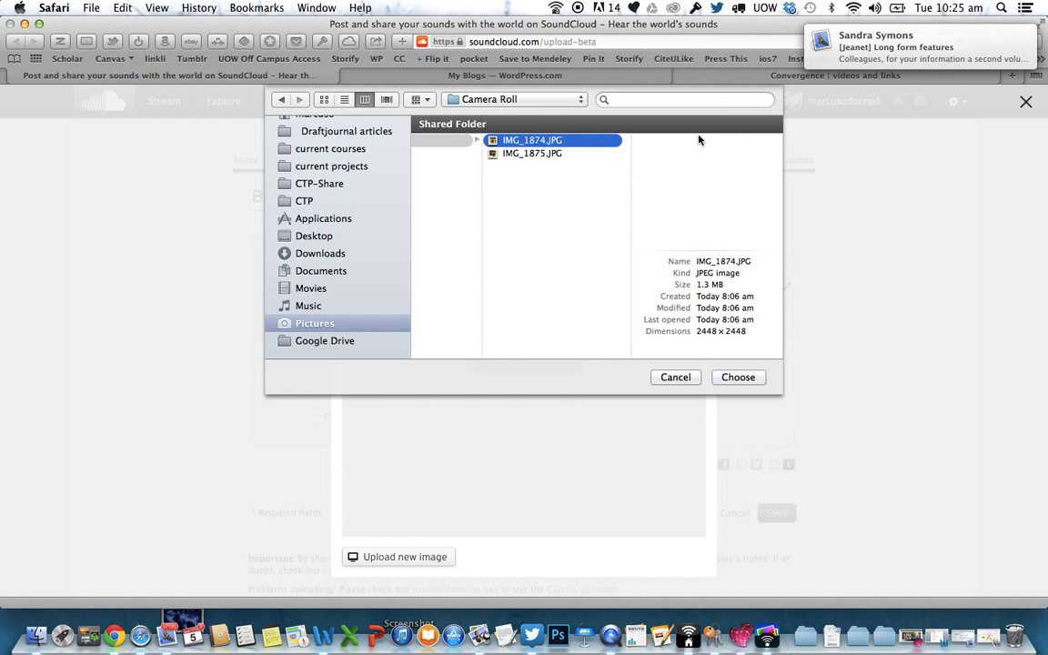
left_click(583, 154)
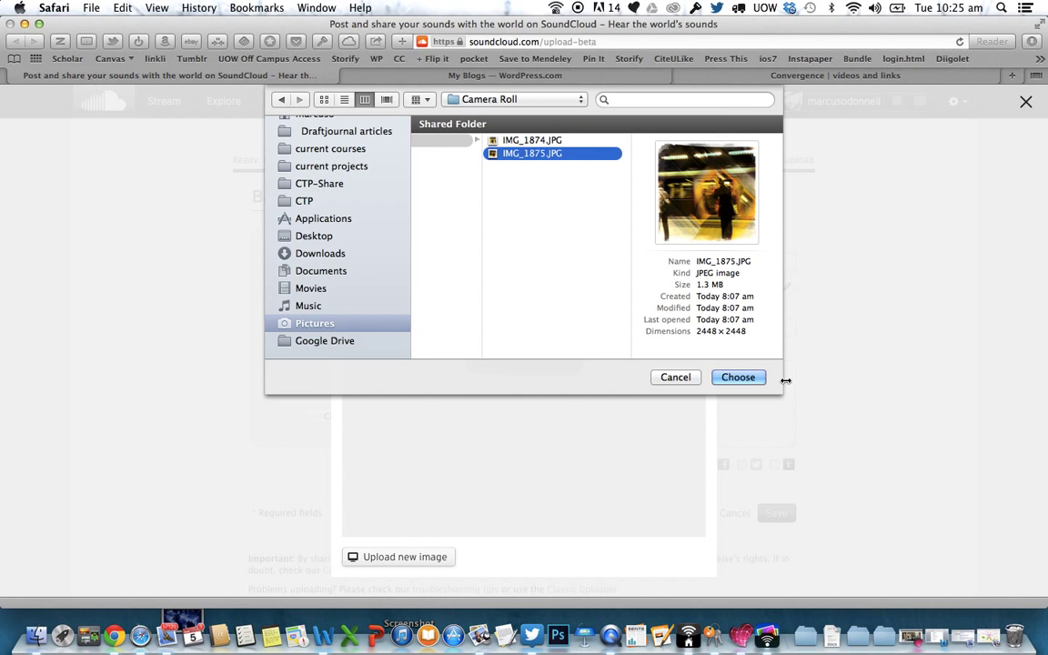
left_click(752, 378)
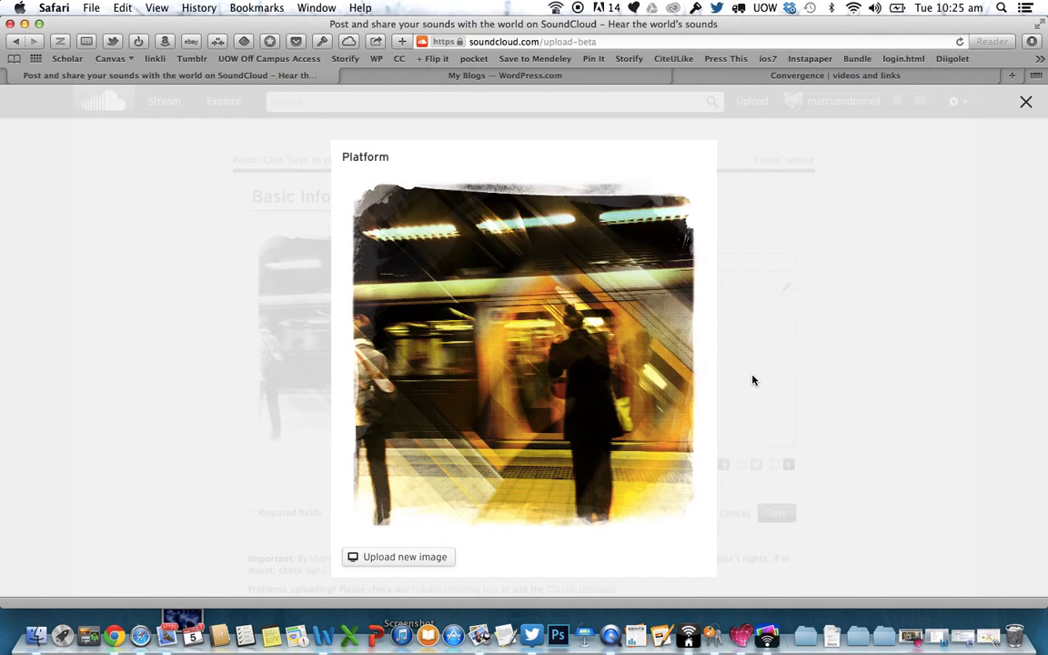
left_click(830, 406)
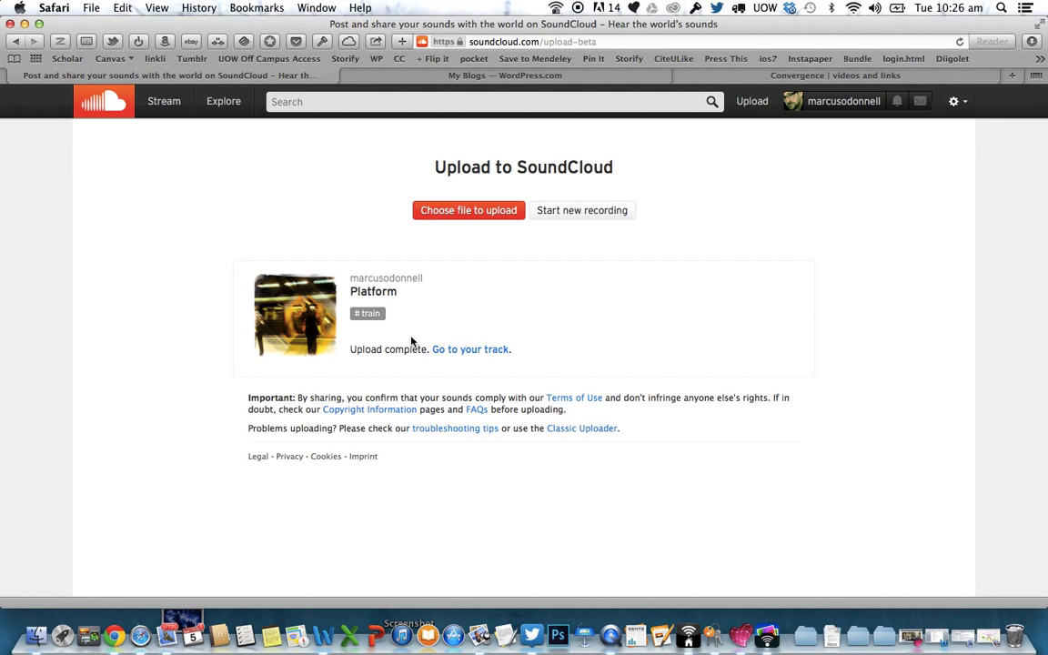
- Go to the Platform track page and preview its enlarged train artwork
left_click(465, 350)
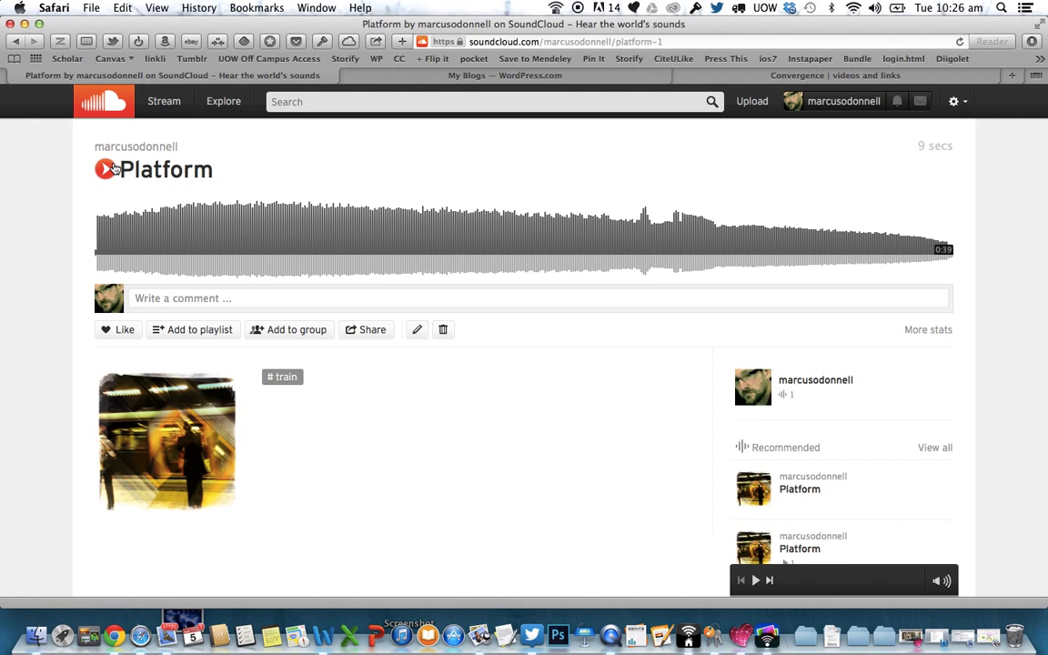
left_click(162, 476)
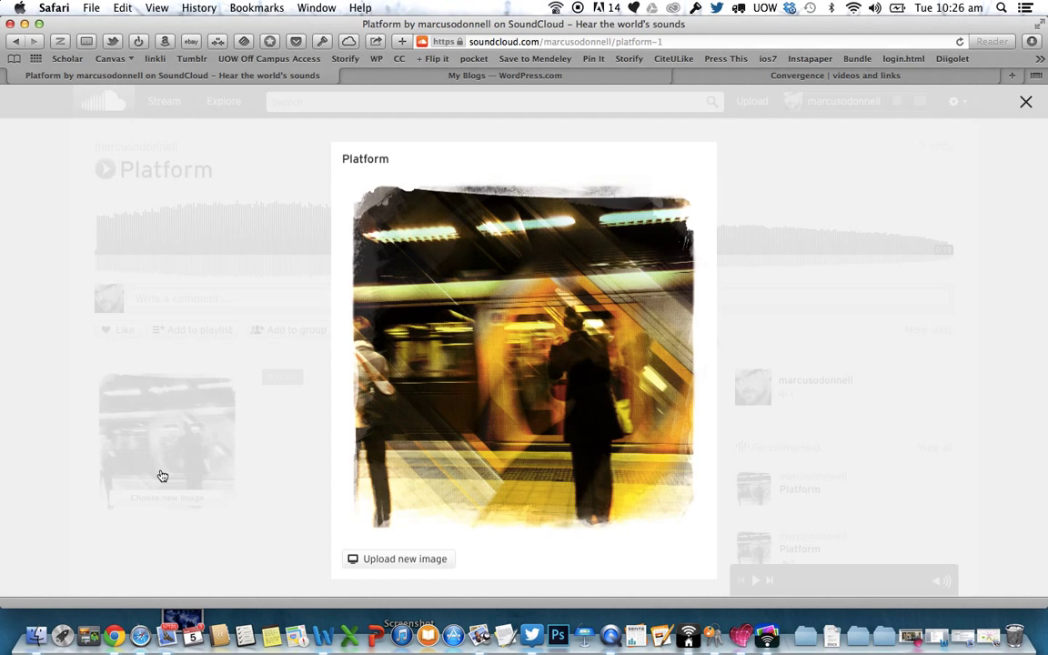
left_click(254, 477)
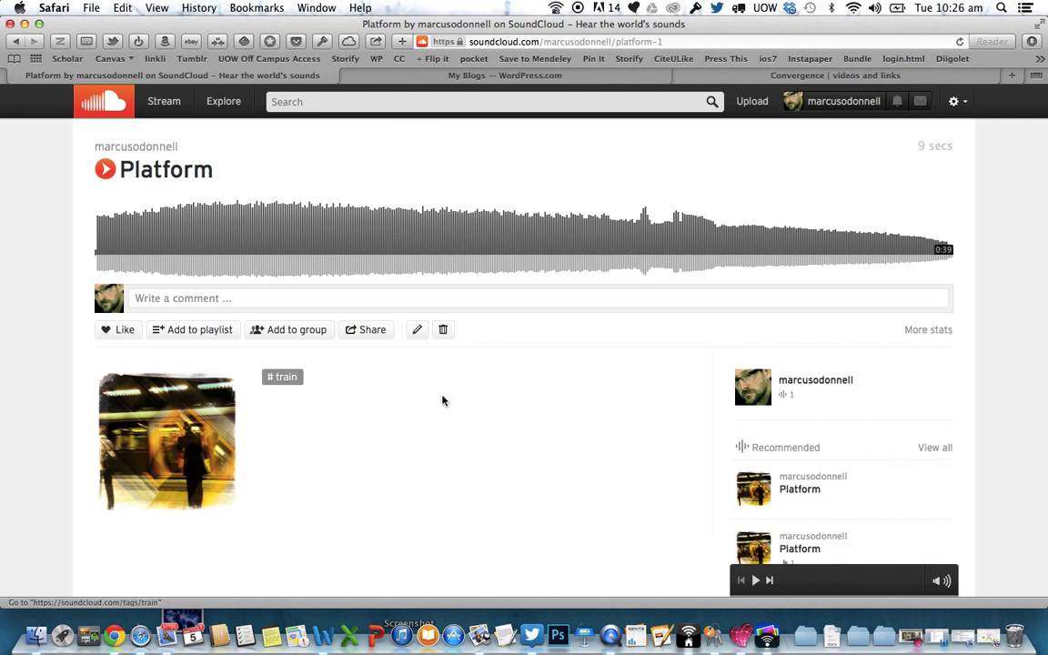
- Select Platform's WordPress shortcode for the large artwork player in the Embed options
left_click(369, 340)
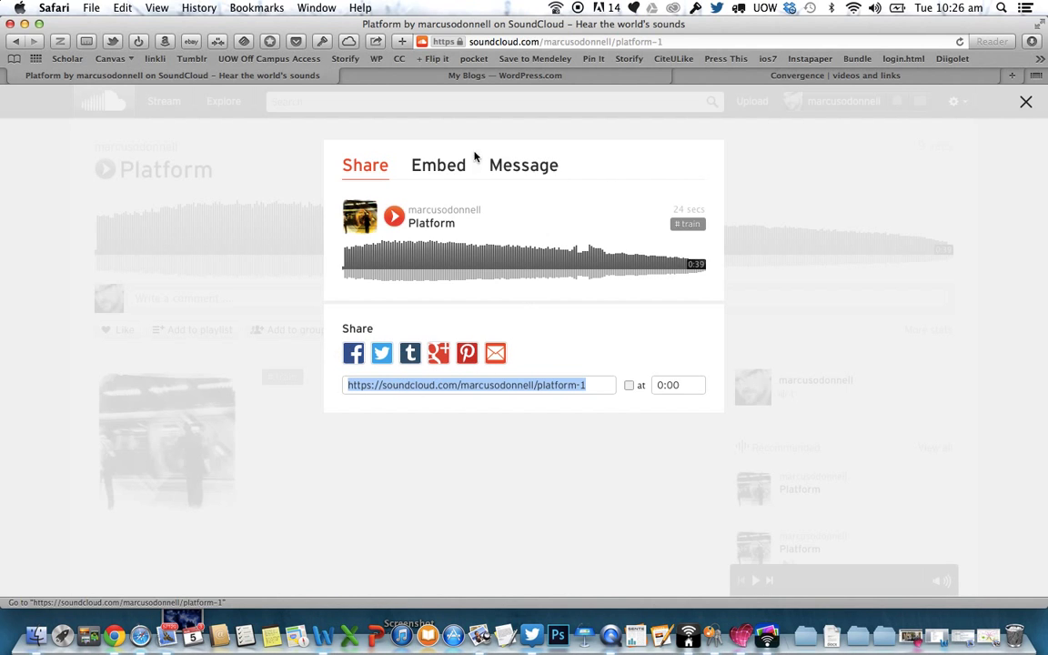
left_click(436, 170)
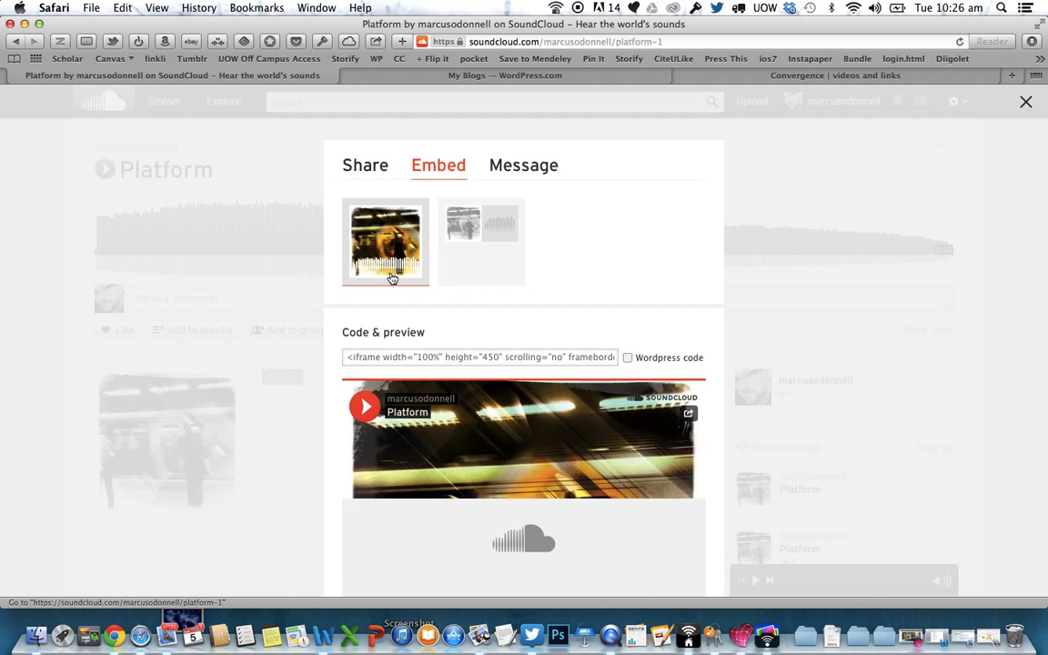
scroll(419, 373, "down", 1)
scroll(420, 373, "down", 3)
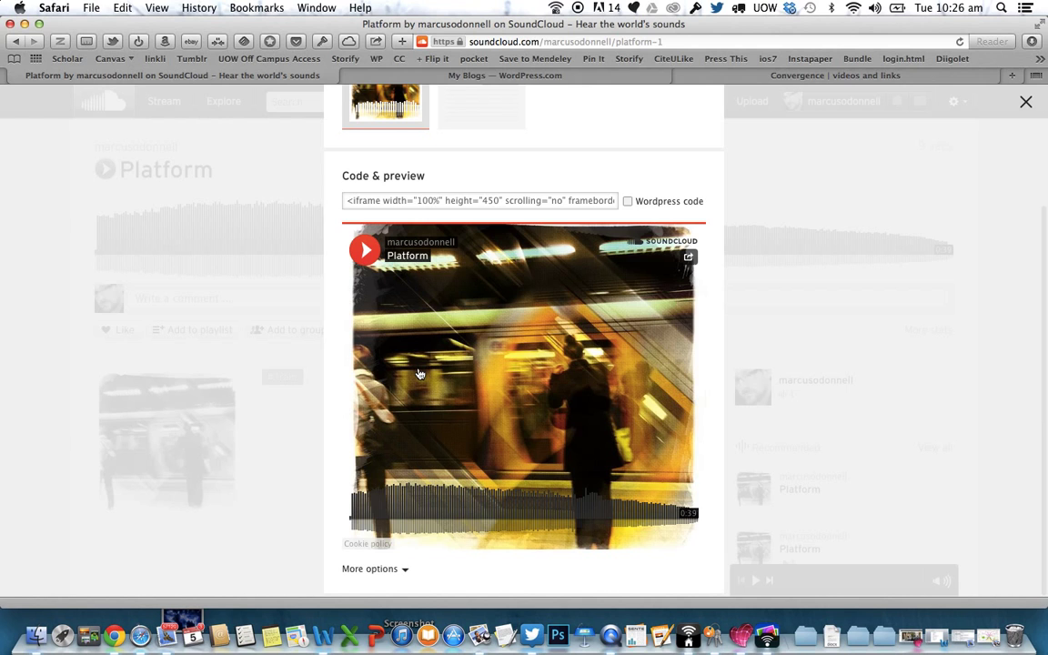
scroll(420, 373, "up", 4)
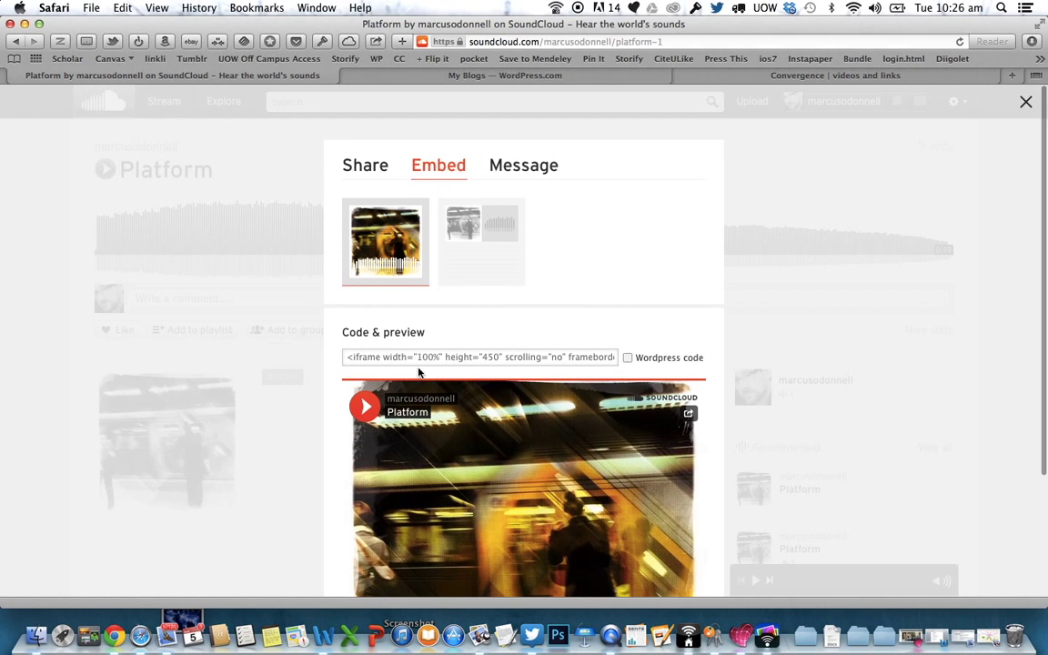
left_click(479, 229)
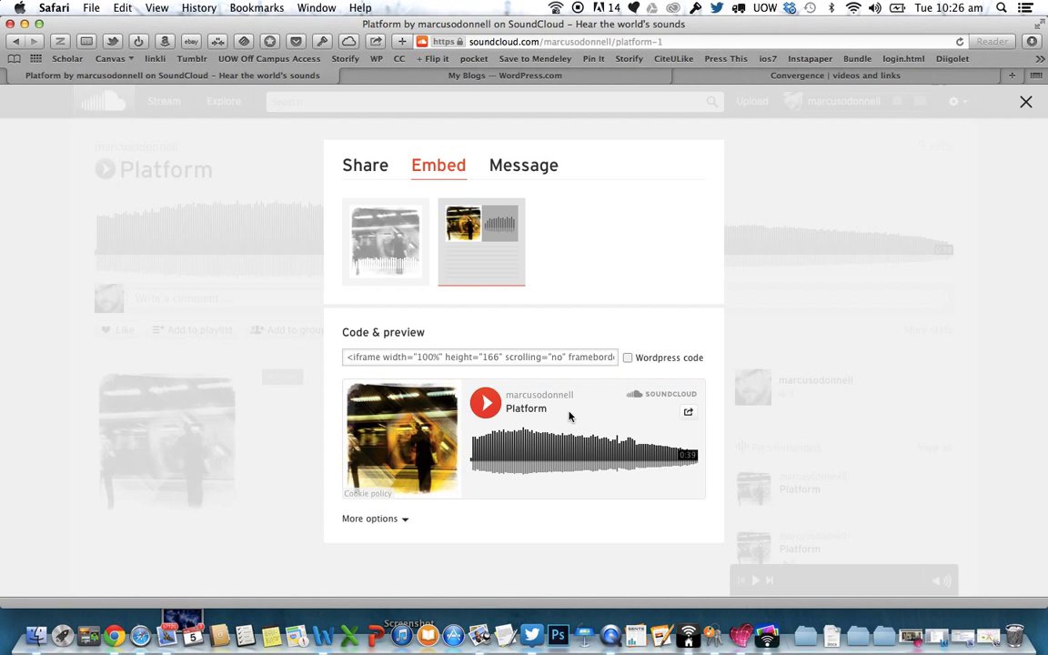
left_click(384, 253)
scroll(487, 529, "down", 2)
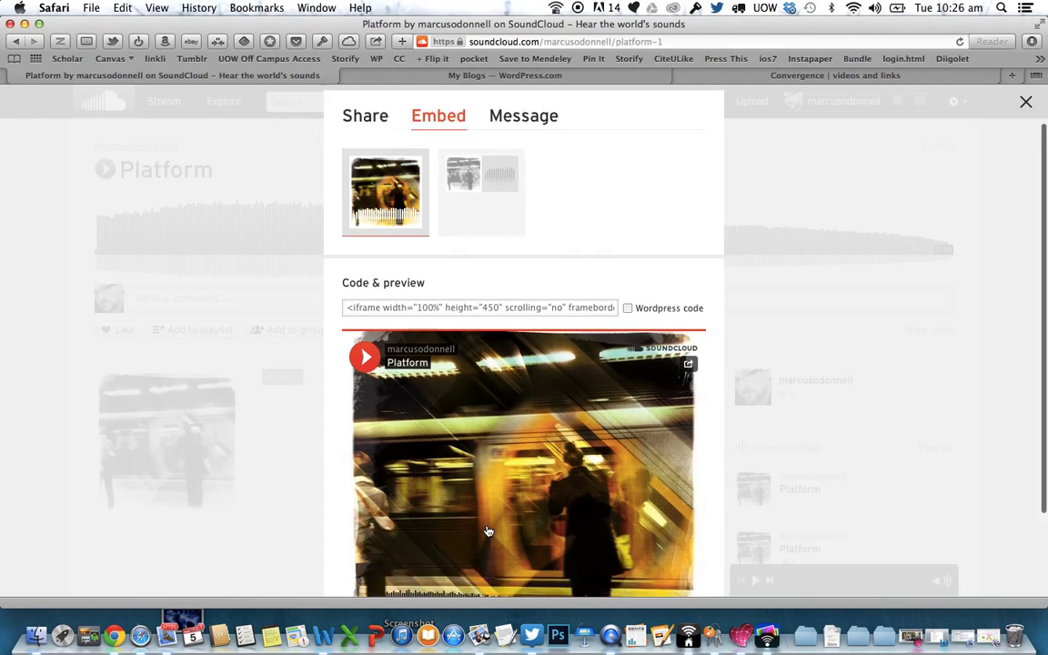
scroll(487, 530, "down", 2)
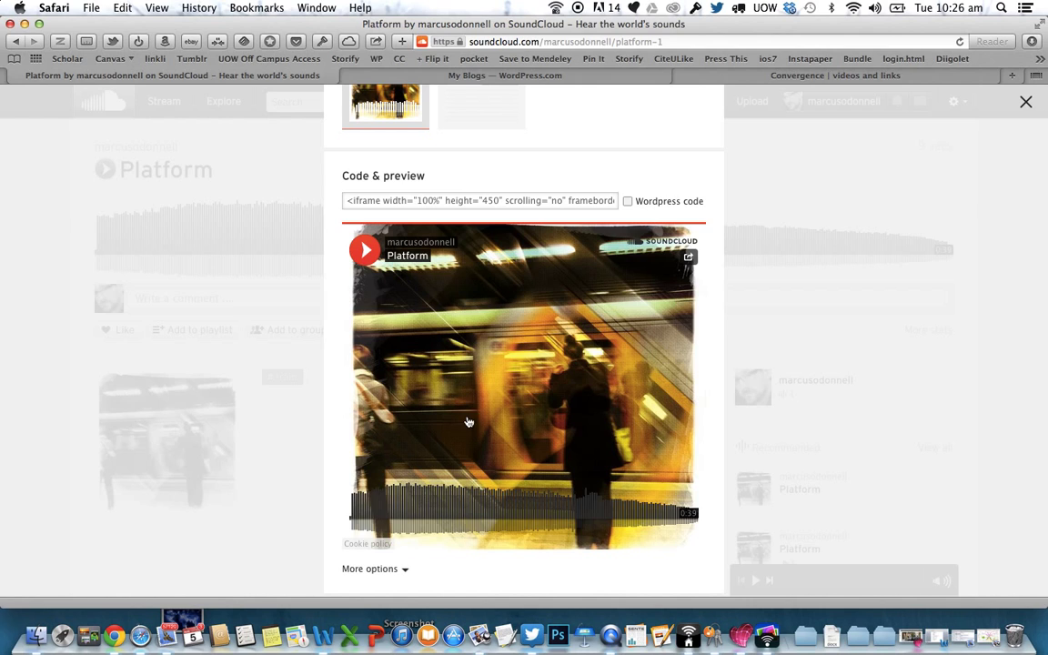
left_click(628, 201)
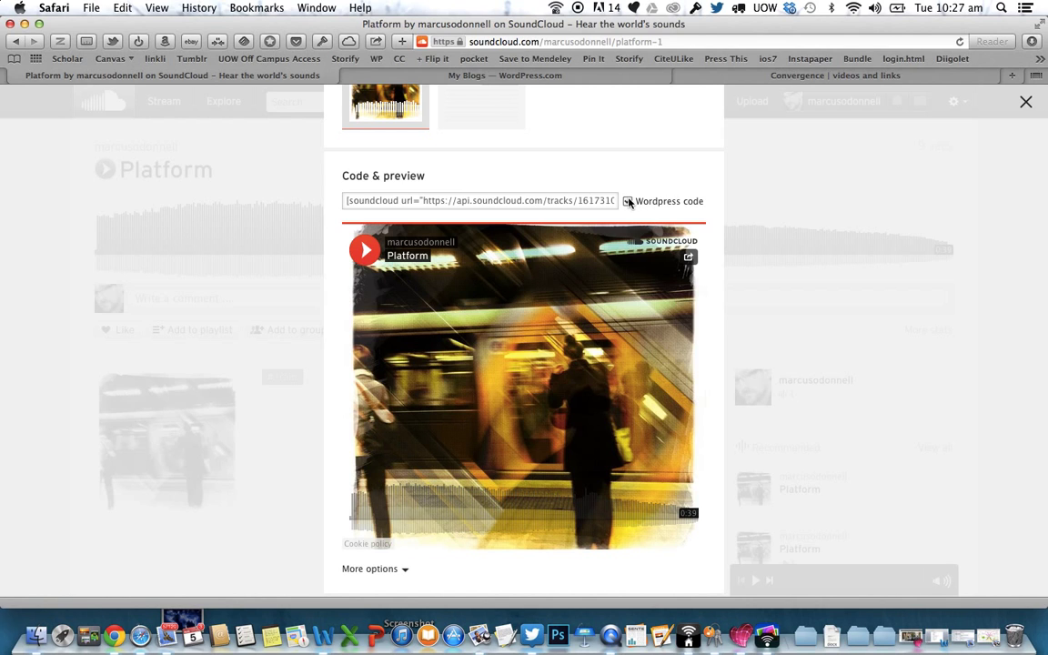
left_click(549, 201)
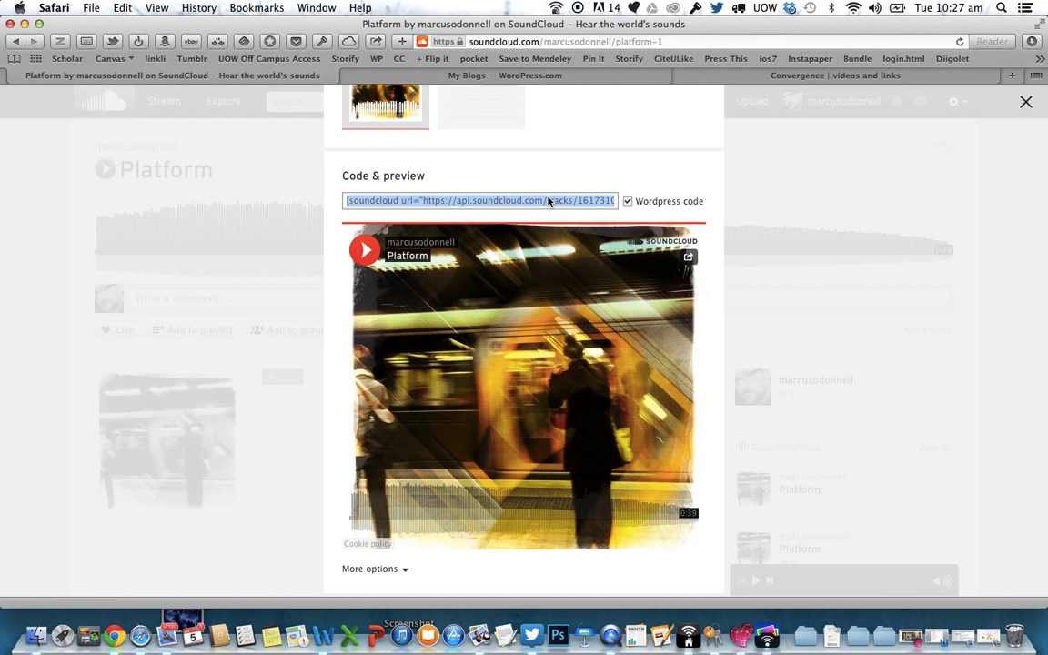
- Open the Convergence blog from My Blogs and start a new post
left_click(564, 76)
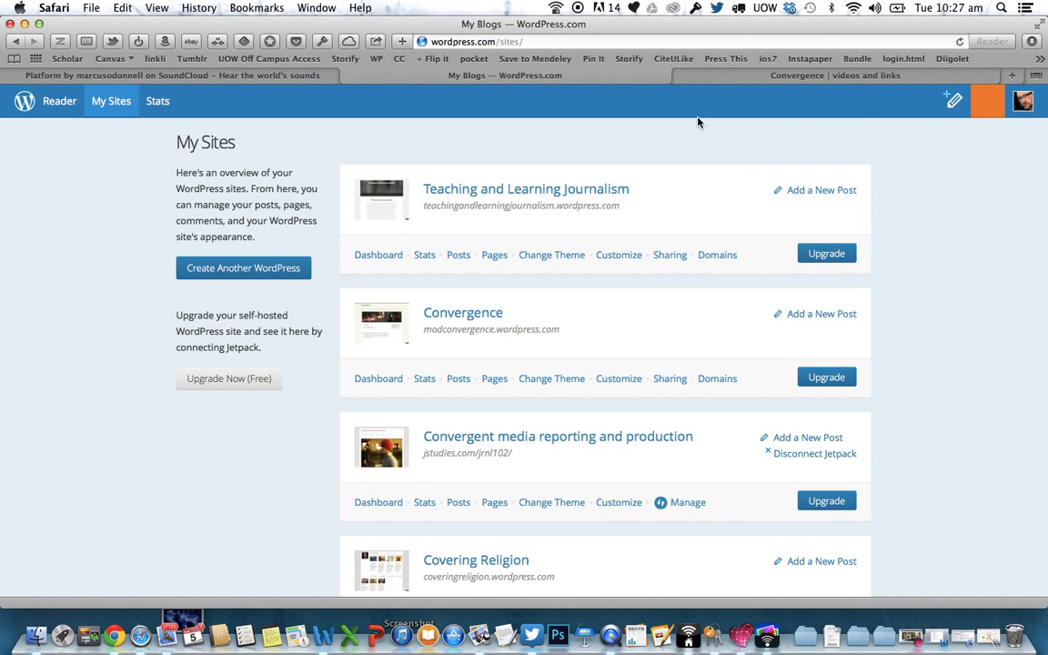
left_click(464, 316)
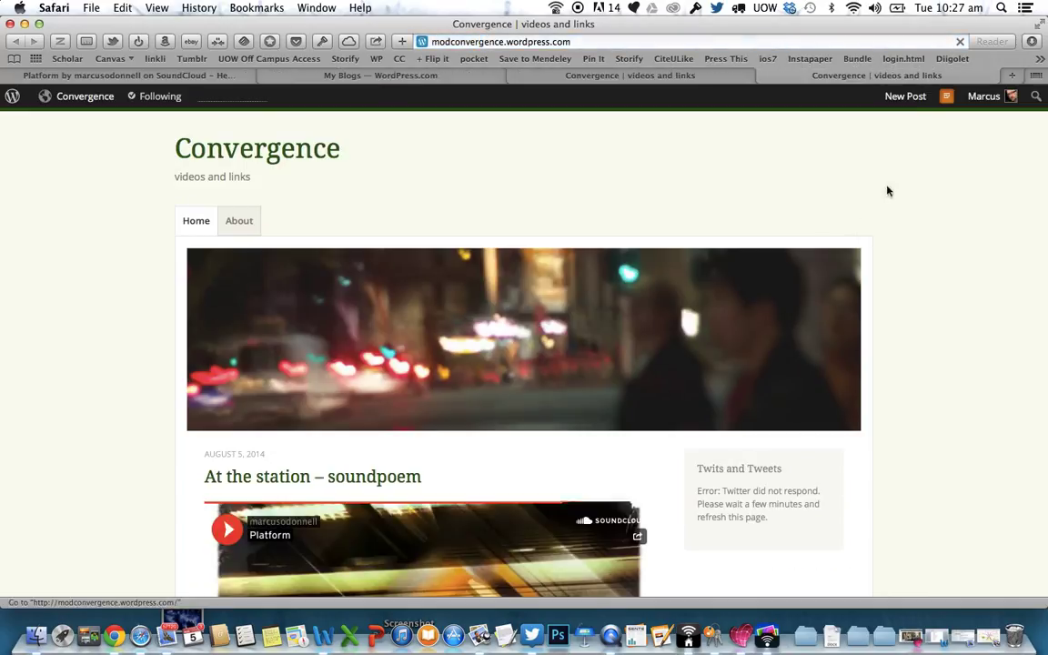
left_click(909, 96)
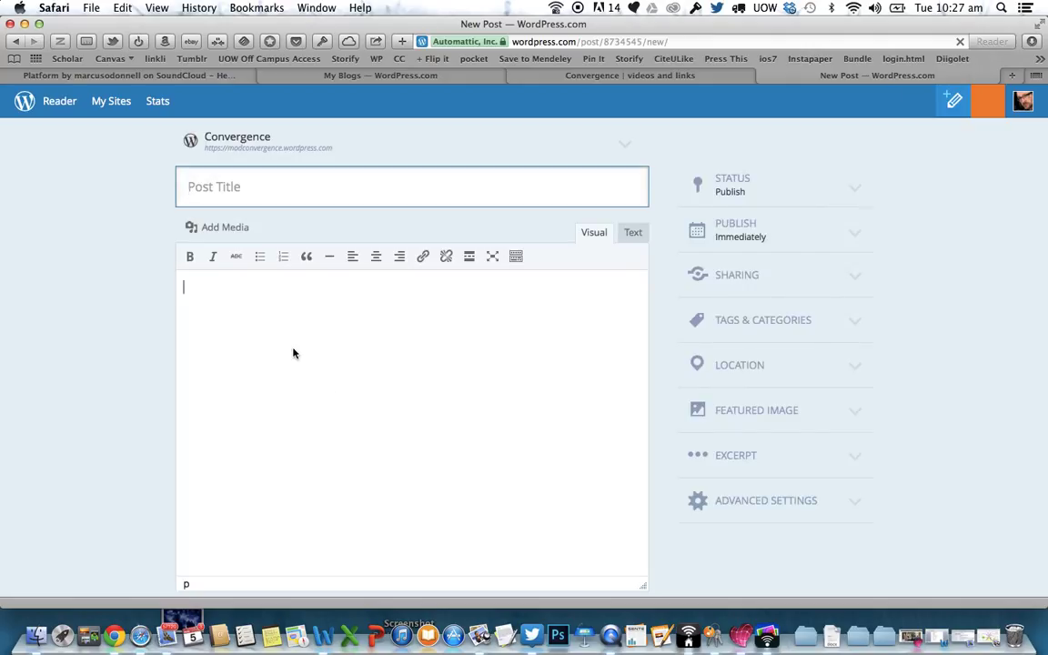
- Paste the SoundCloud shortcode as the post body and title it 'Train - soundpoem'
type("[soundcloud url=\"https://api.soundcloud.com/tracks/161731086\" params=\"auto_play=false&hide_related=false&show_comments=true&show_user=true&show_reposts=false&visual=true\" width=\"100%\" height=\"450\" iframe=\"true\" /]")
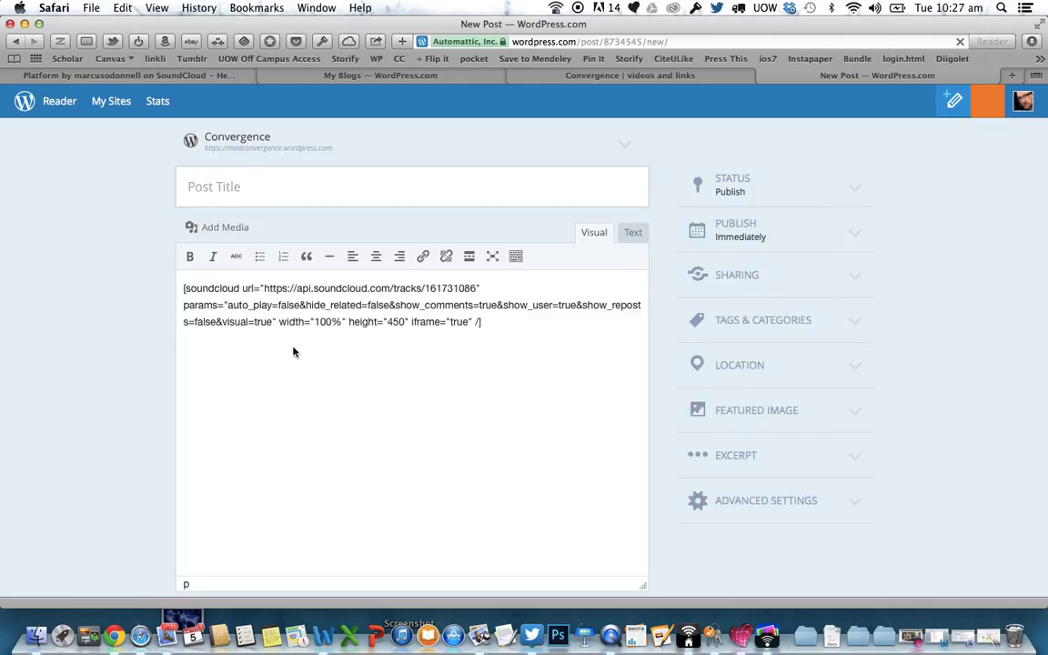
left_click(232, 187)
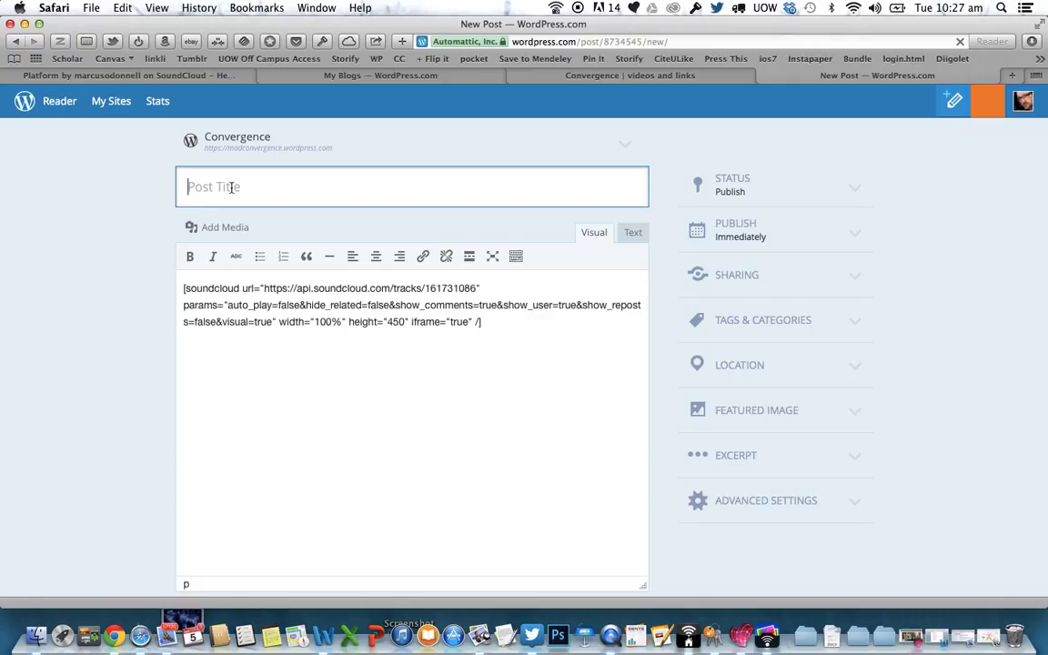
type("Tr")
type("ain - ")
type("sound")
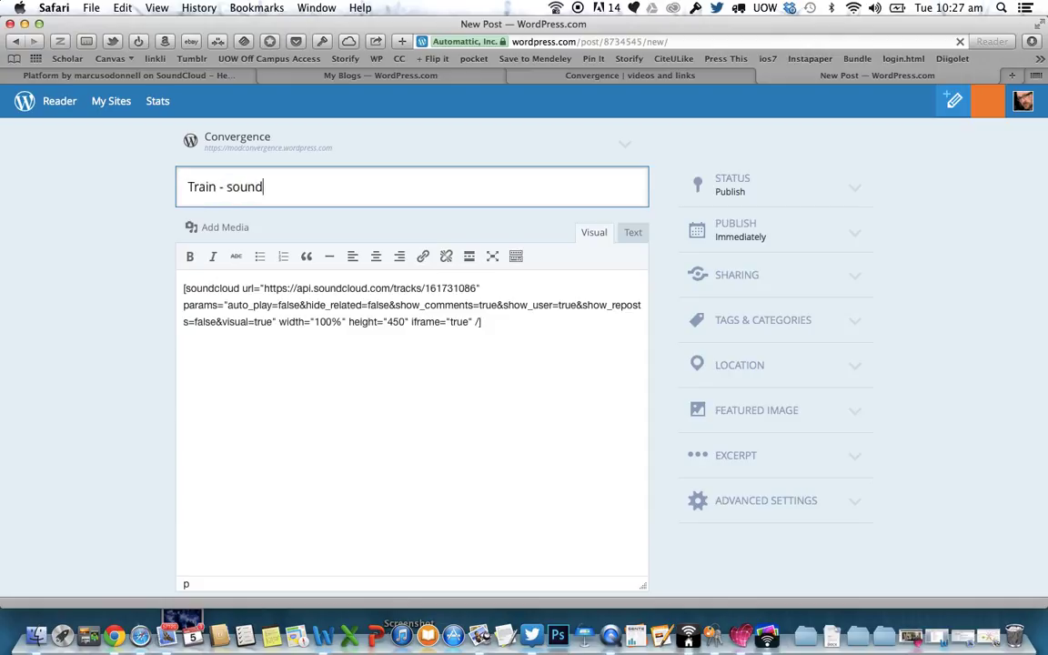
type("poem")
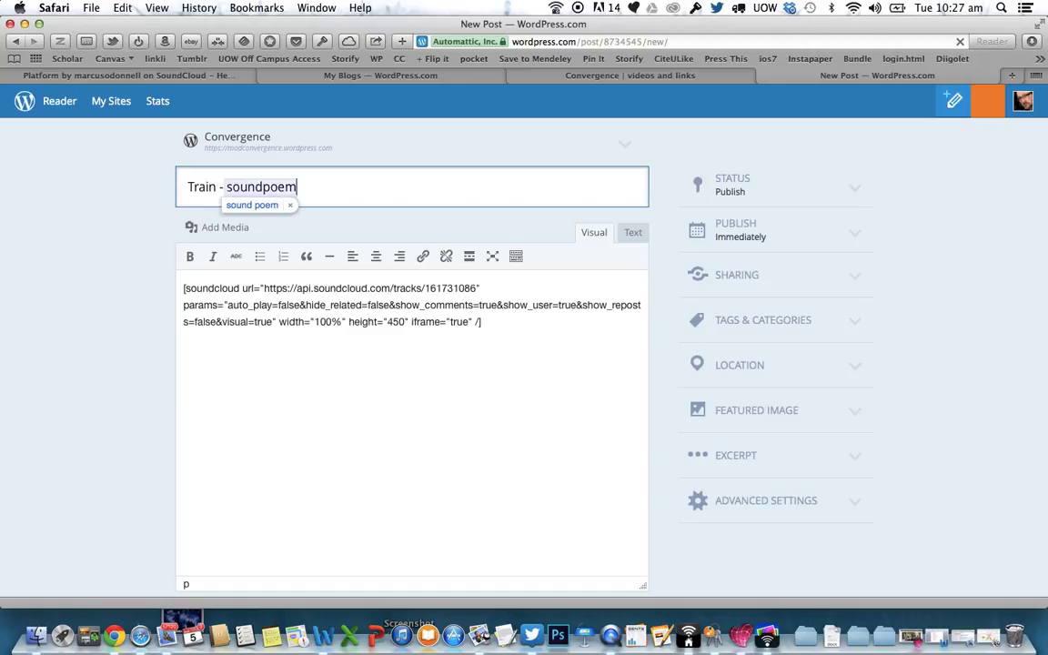
left_click(289, 205)
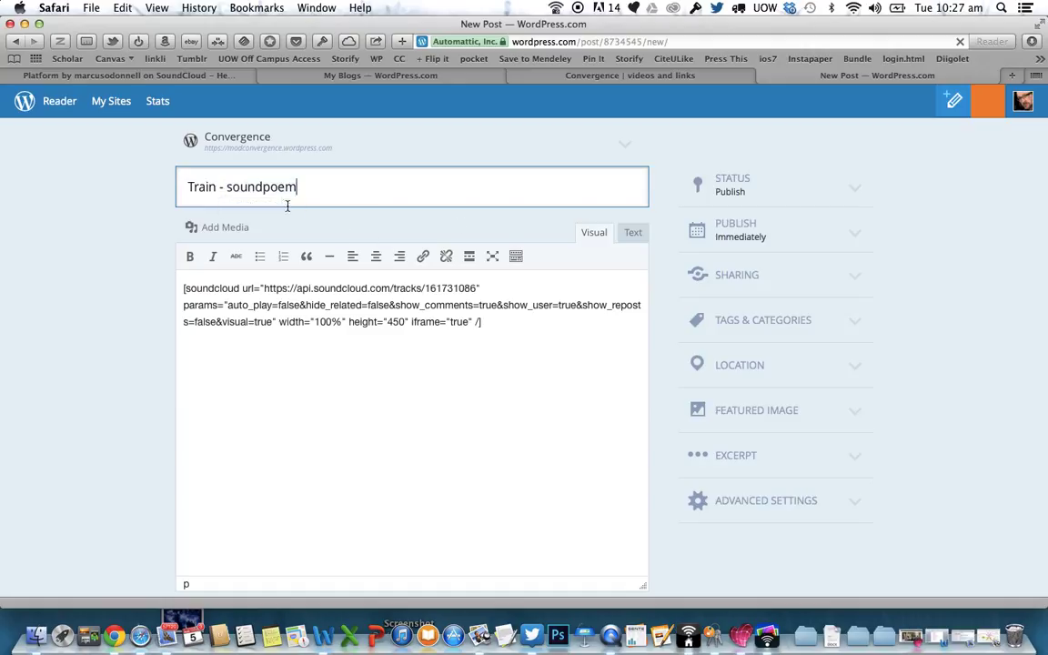
- Confirm the post status is Publish and publish the post
left_click(734, 197)
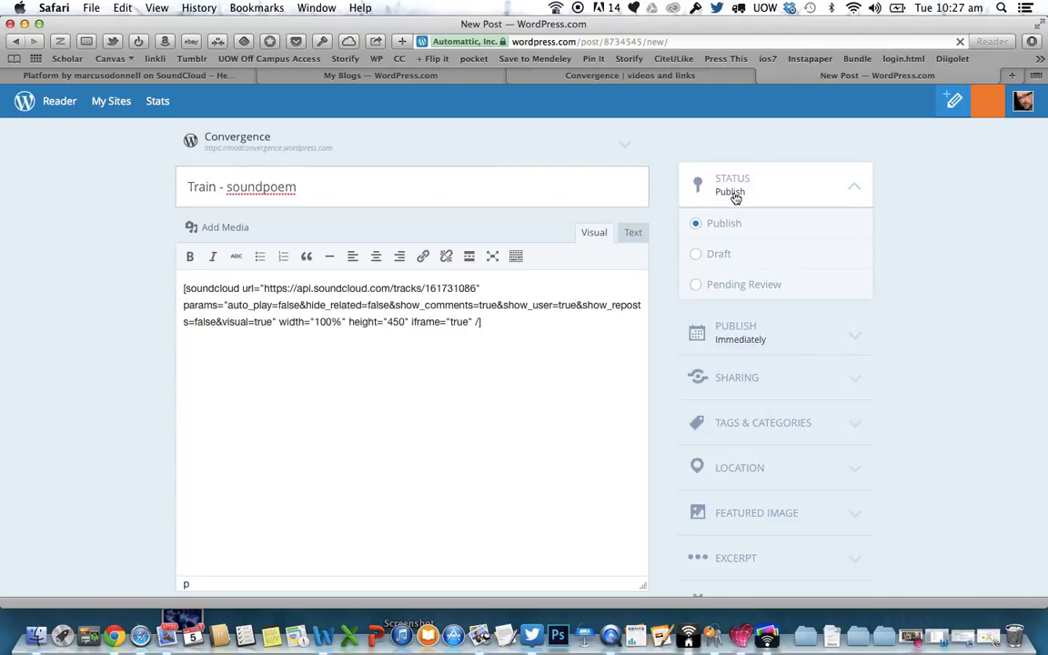
left_click(734, 197)
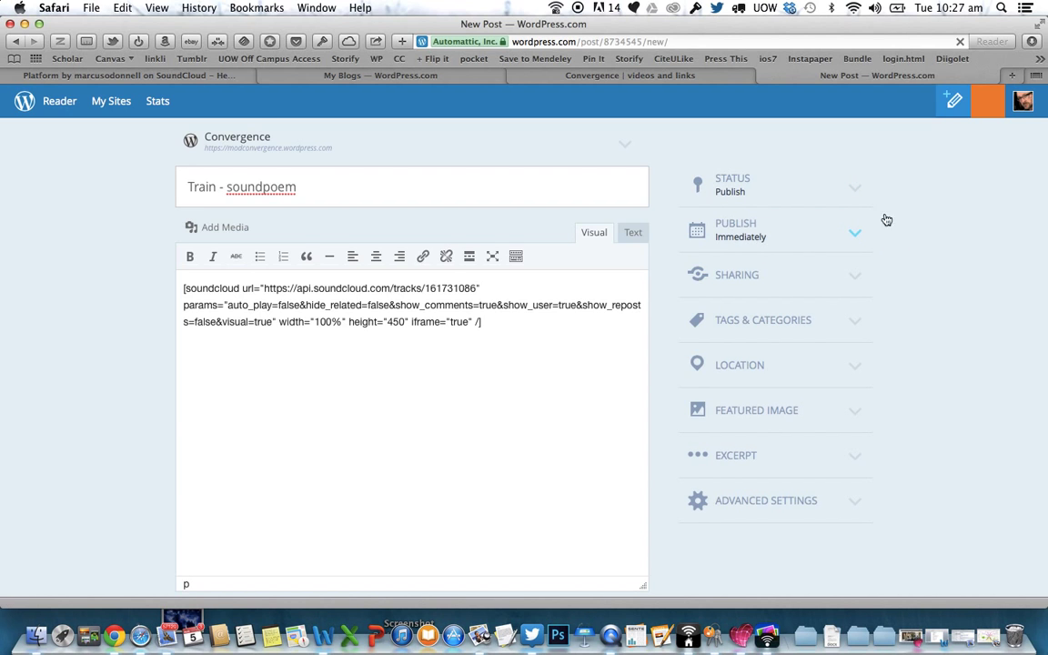
scroll(929, 223, "down", 2)
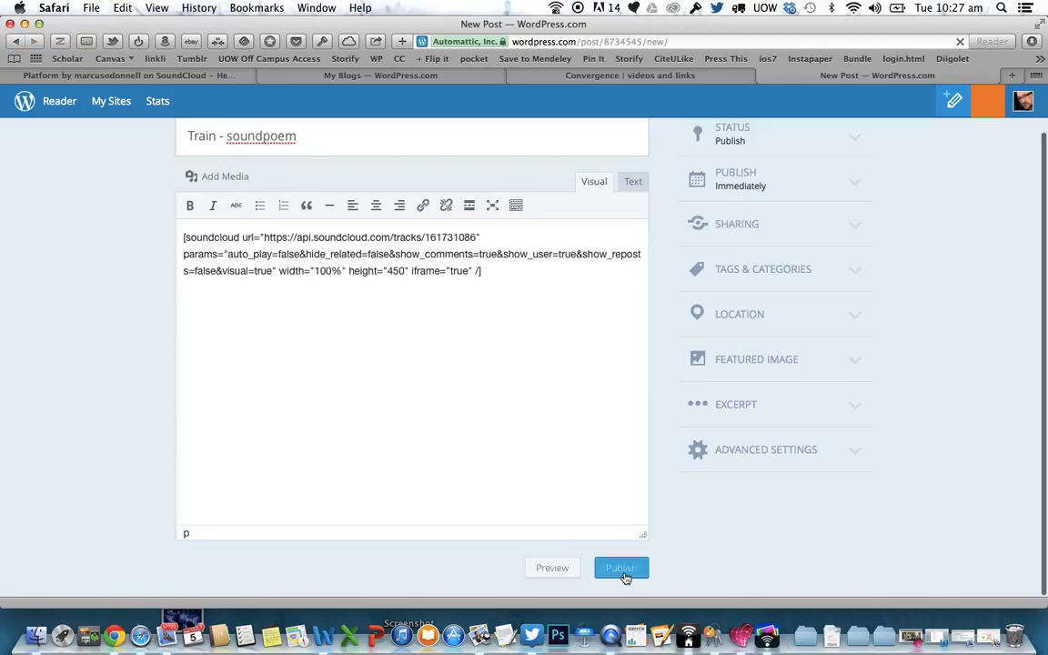
left_click(625, 567)
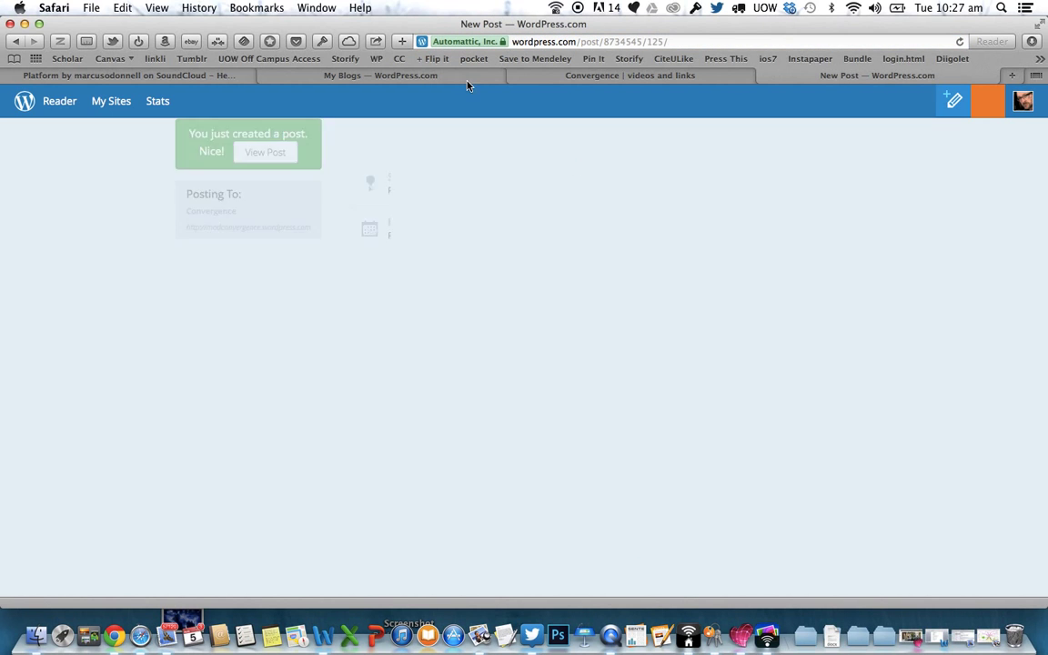
- View the live 'Train – soundpoem' post and play its embedded Platform player
left_click(489, 137)
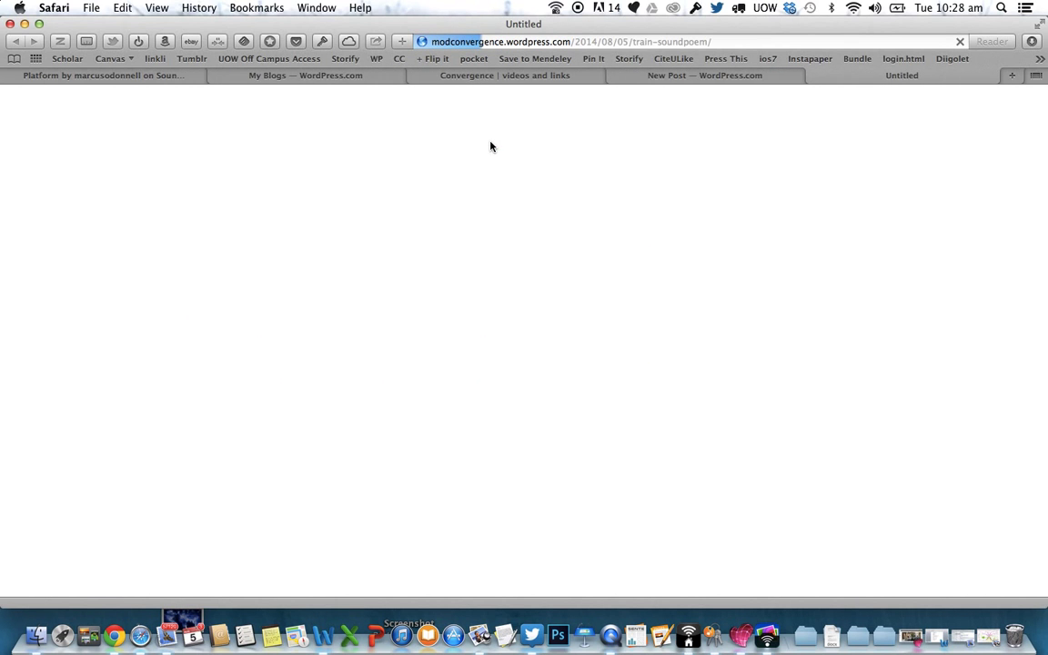
scroll(489, 146, "down", 1)
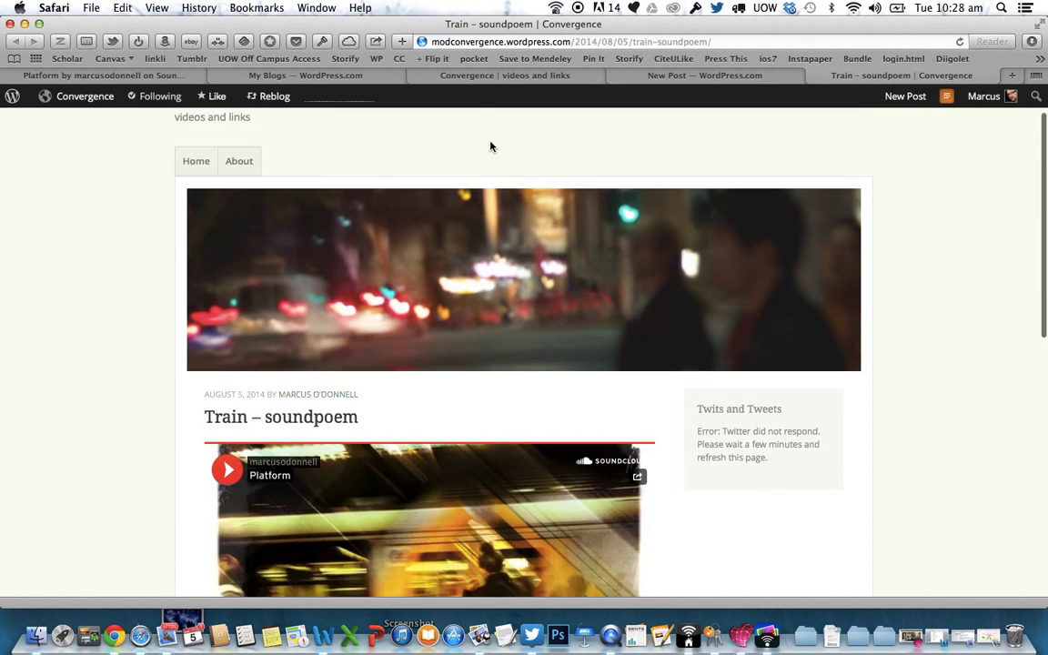
scroll(489, 146, "down", 5)
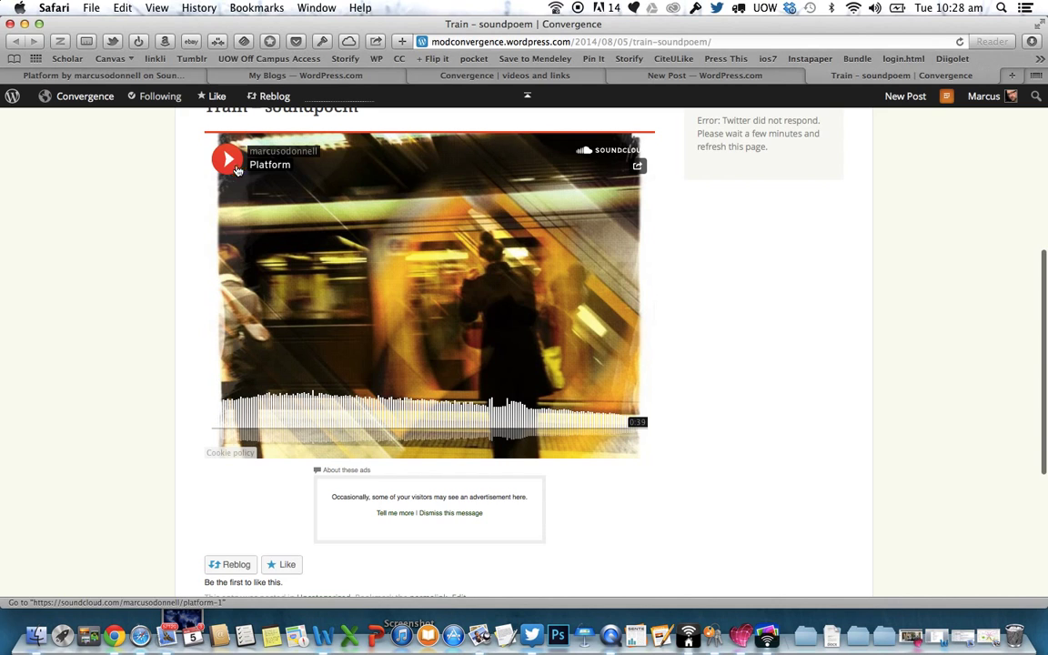
left_click(228, 161)
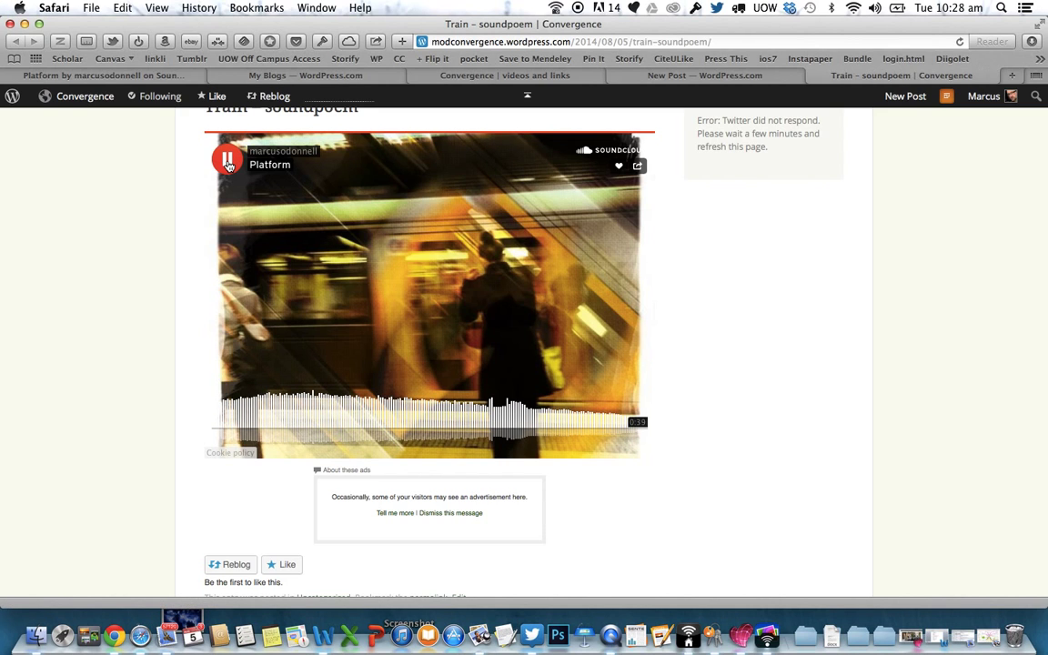